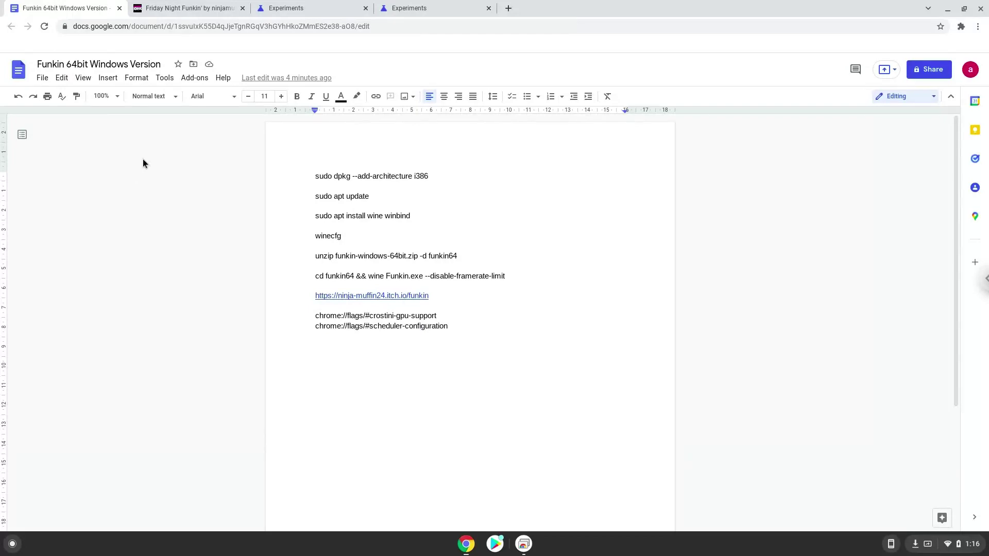
Step: On the Experiments flags page, set Scheduler Configuration to 'Enables Hyper-Threading on relevant CPUs'
click(277, 8)
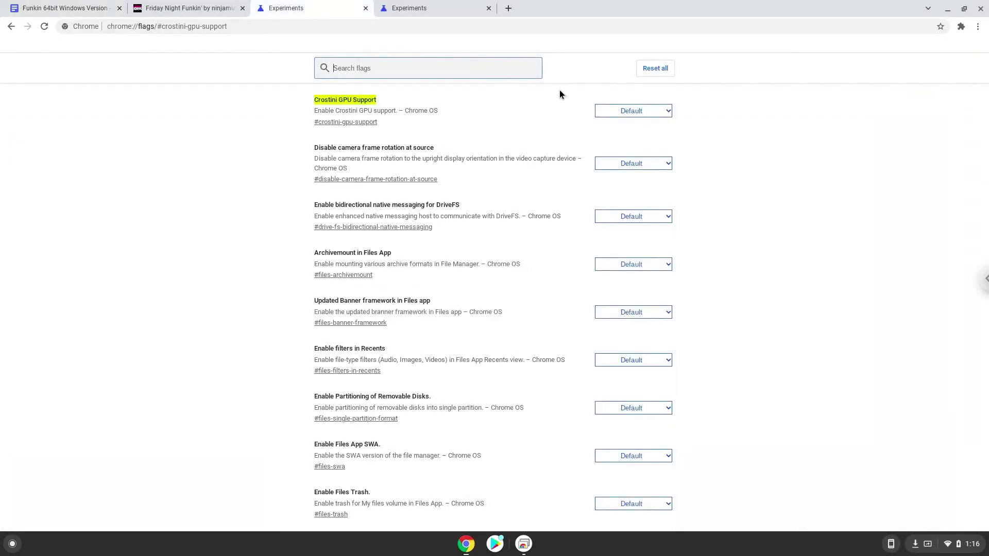
click(629, 110)
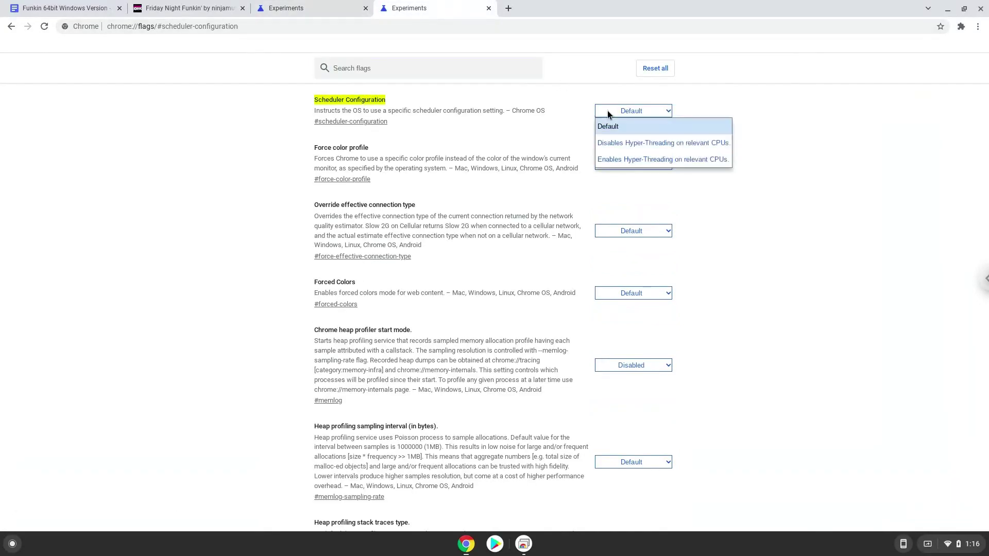
click(604, 160)
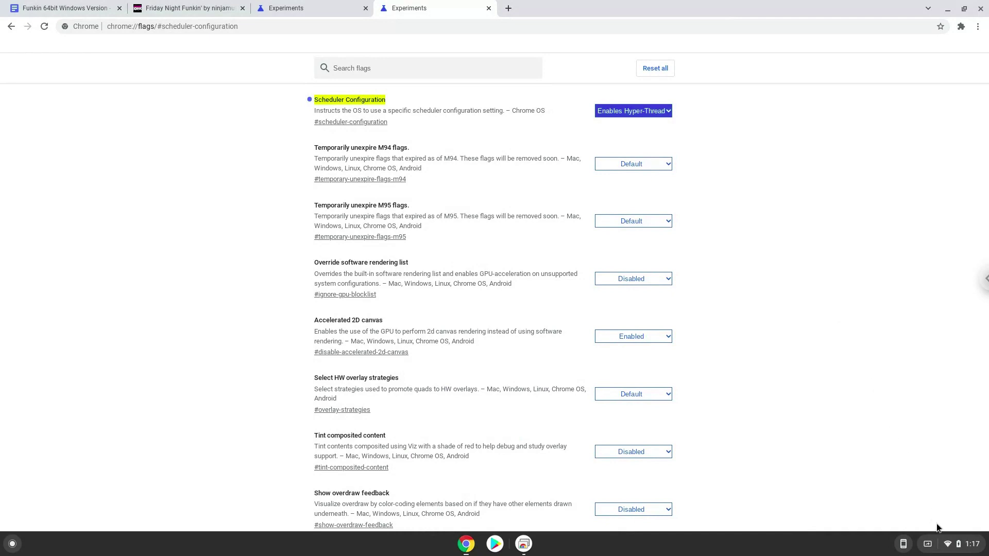
Step: Open ChromeOS Settings from quick settings and go to Advanced > Developers
click(950, 546)
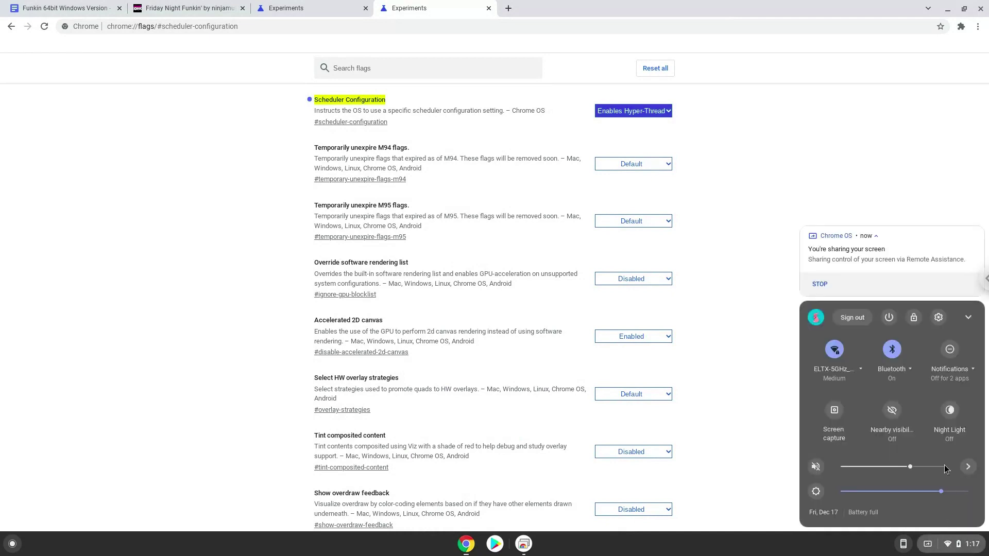
click(939, 318)
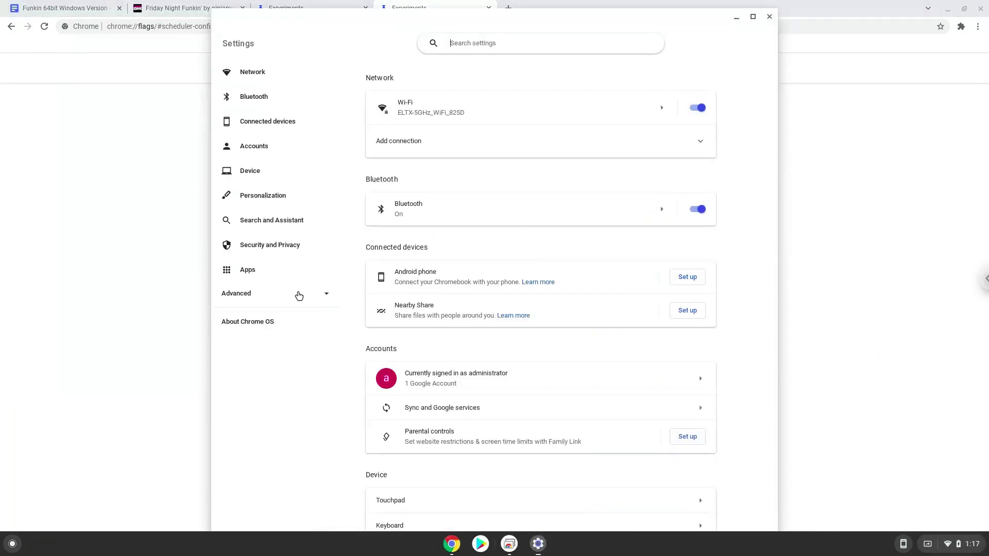
click(298, 294)
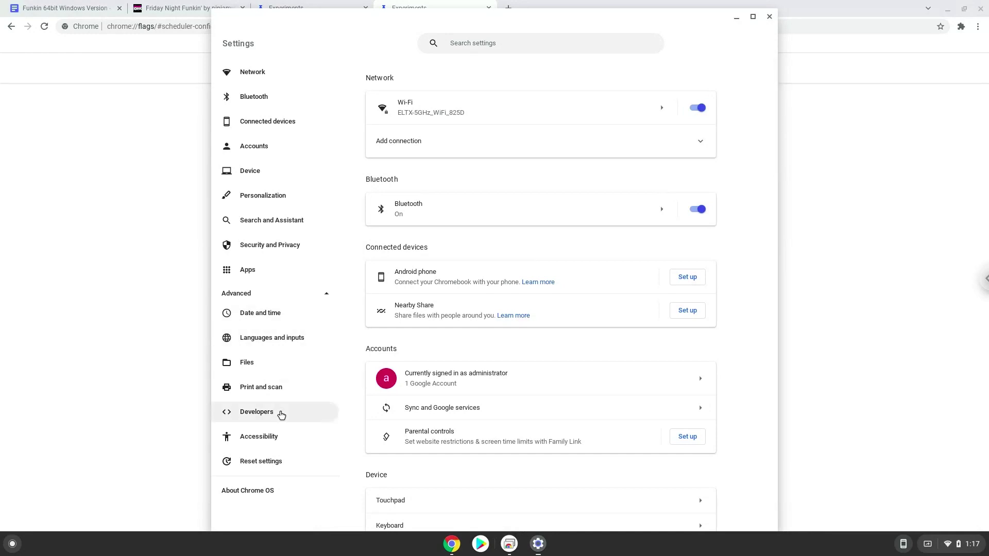
click(281, 415)
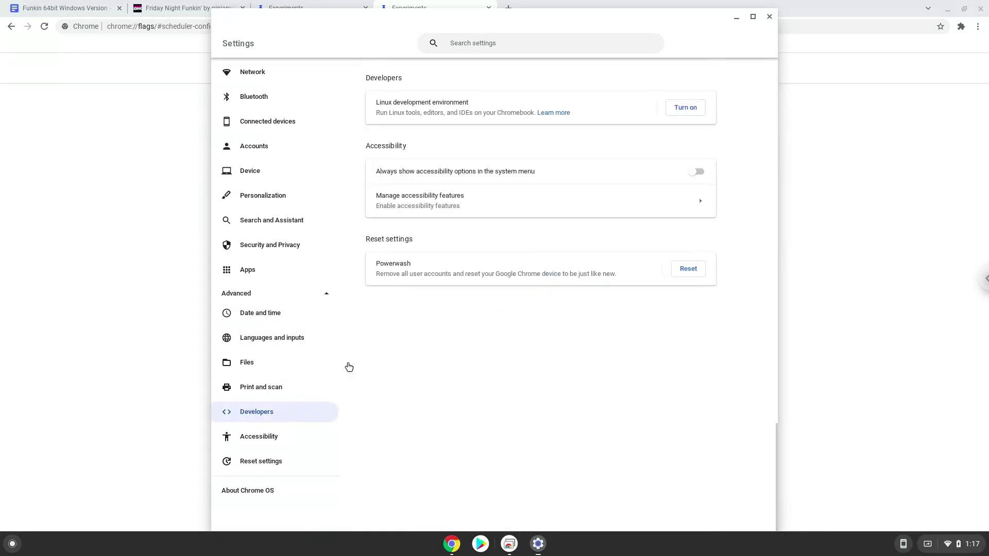
Step: Turn on Linux with the recommended 10 GB disk size, then close the Terminal it opens
click(674, 113)
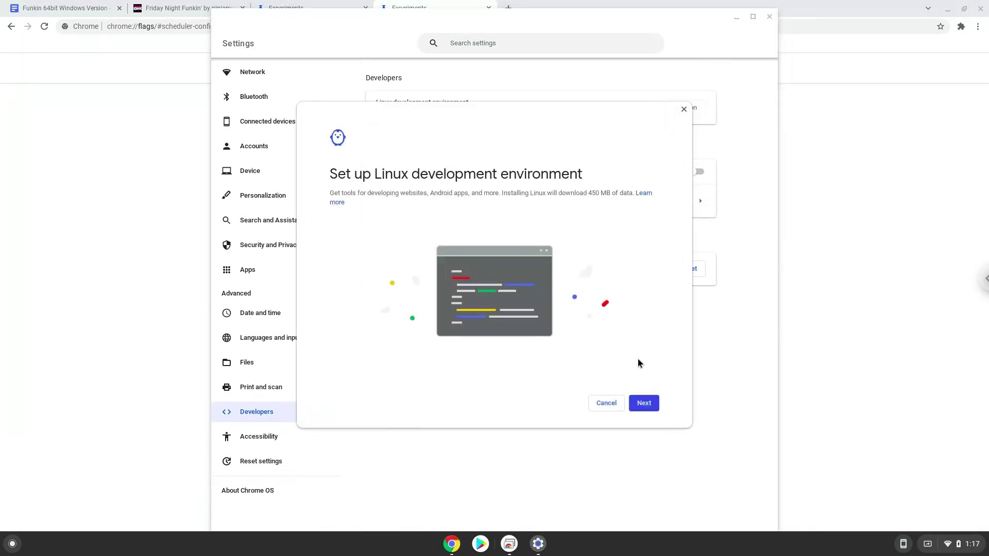
click(634, 403)
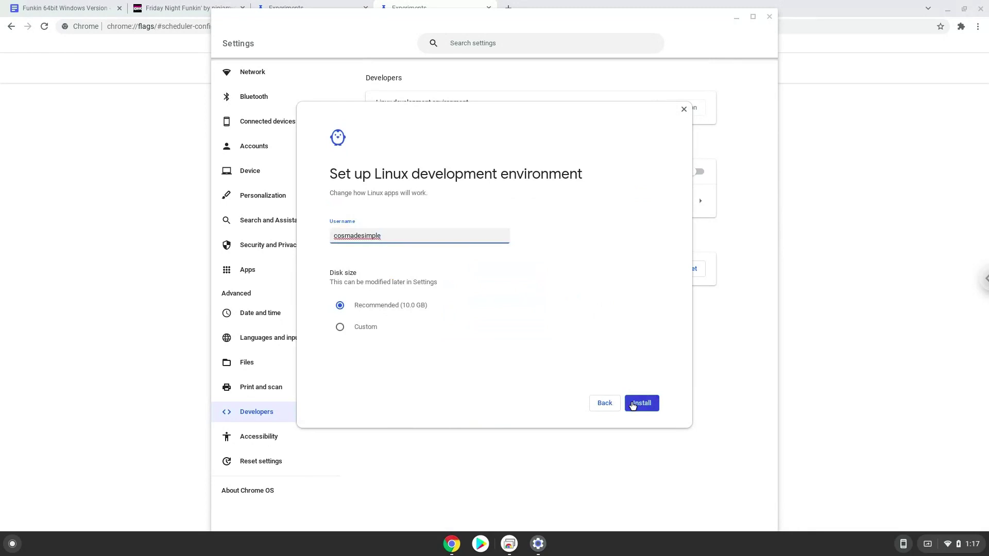
click(633, 403)
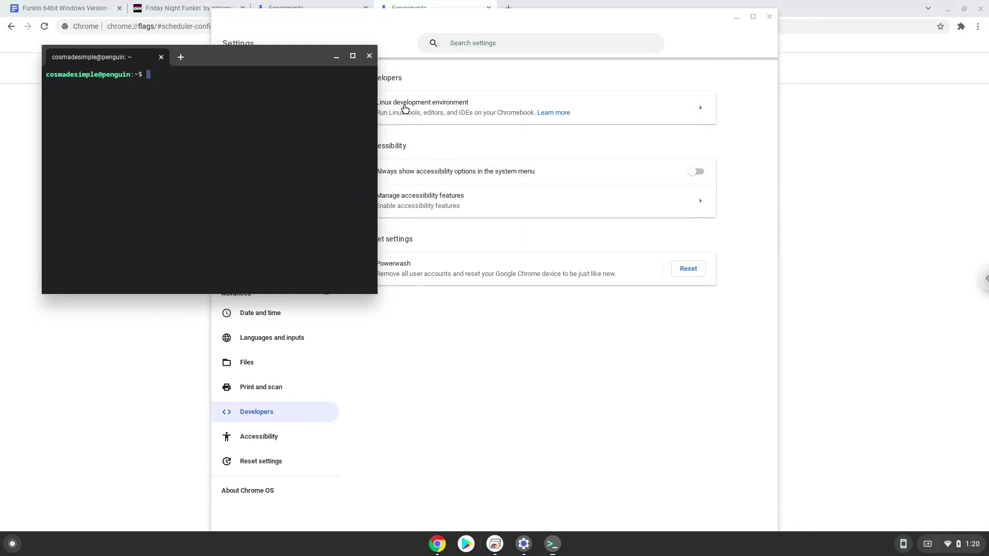
click(370, 57)
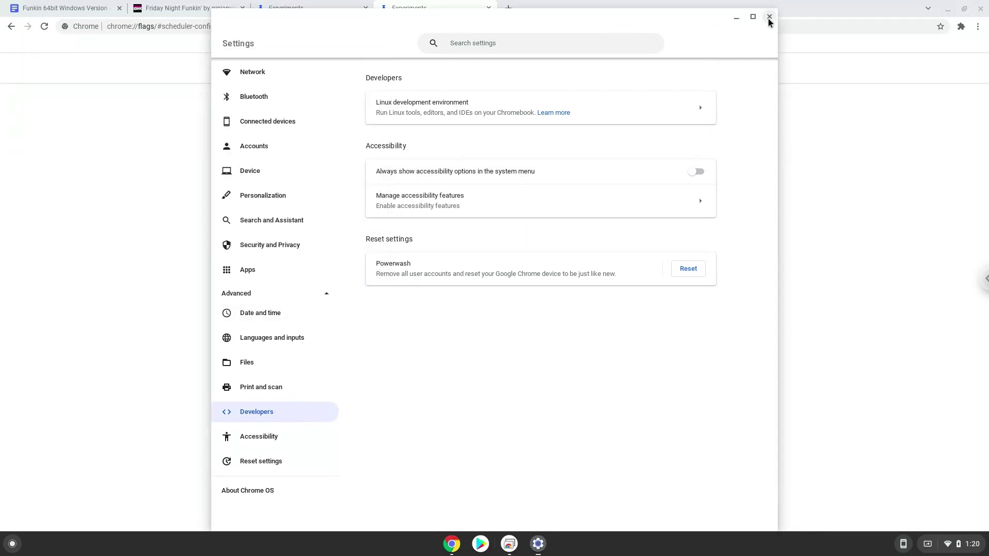
Step: Skip payment on itch.io, download funkin-windows-64bit.zip (140.3 MB) and show it in its folder
click(769, 17)
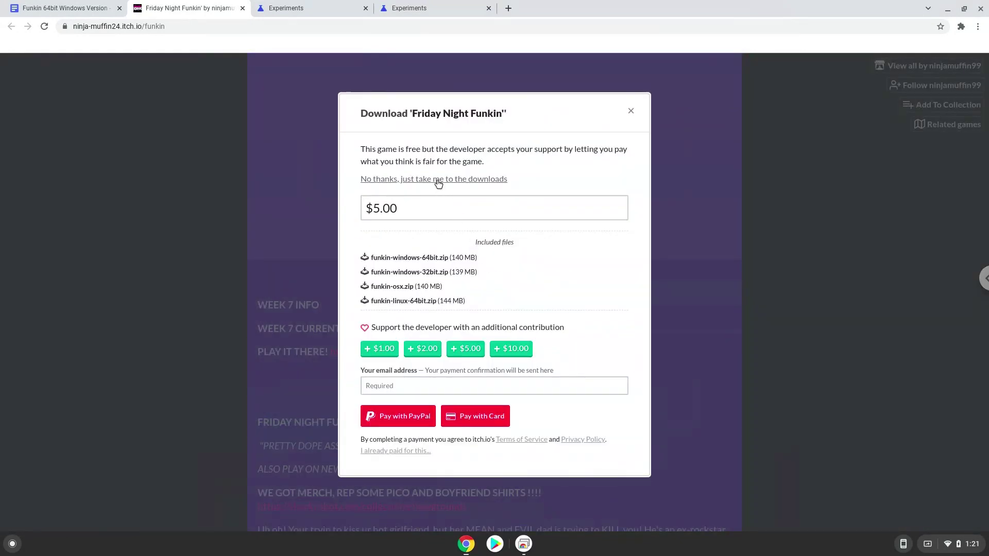
click(437, 180)
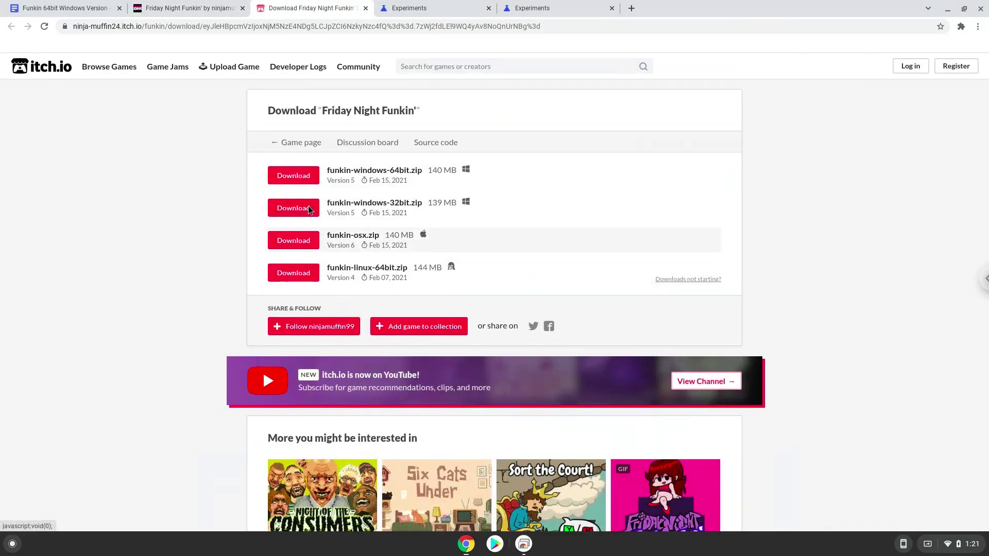
click(300, 176)
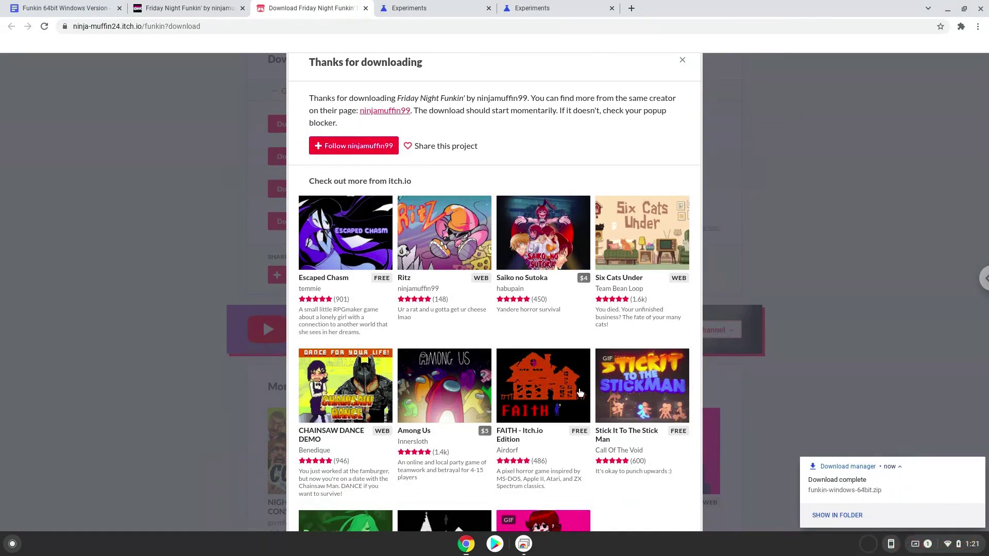
click(827, 517)
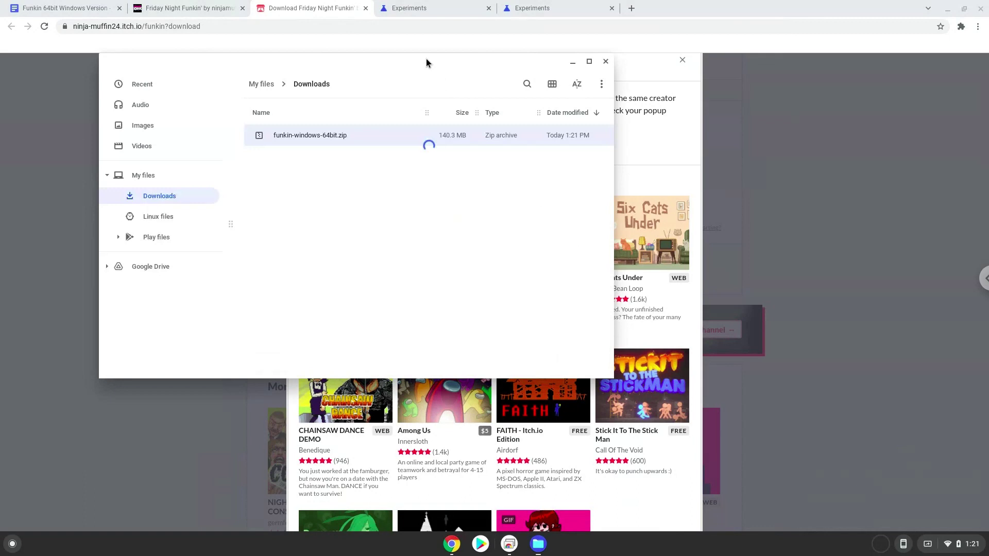
Step: Cut funkin-windows-64bit.zip from Downloads, paste it into Linux files, then close Files
double_click(427, 59)
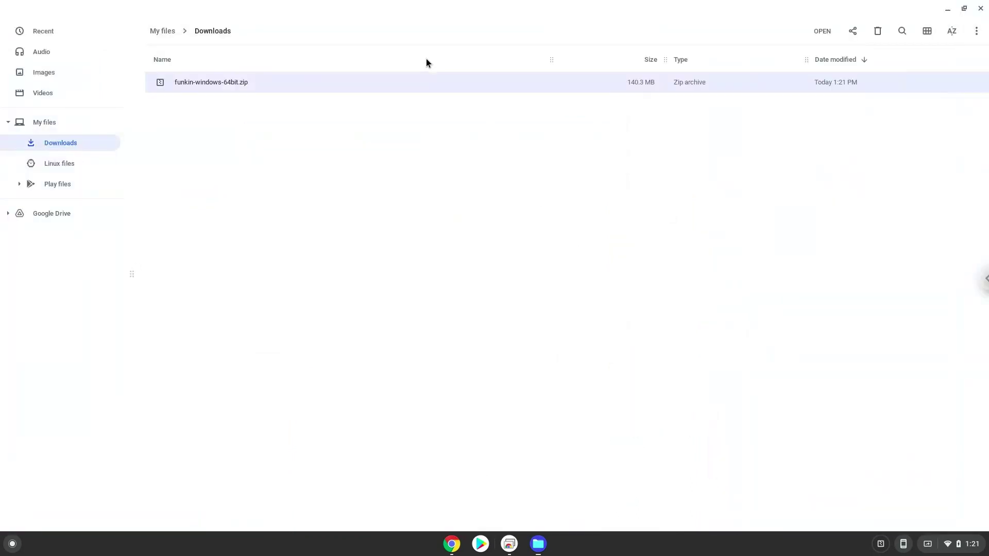
right_click(222, 84)
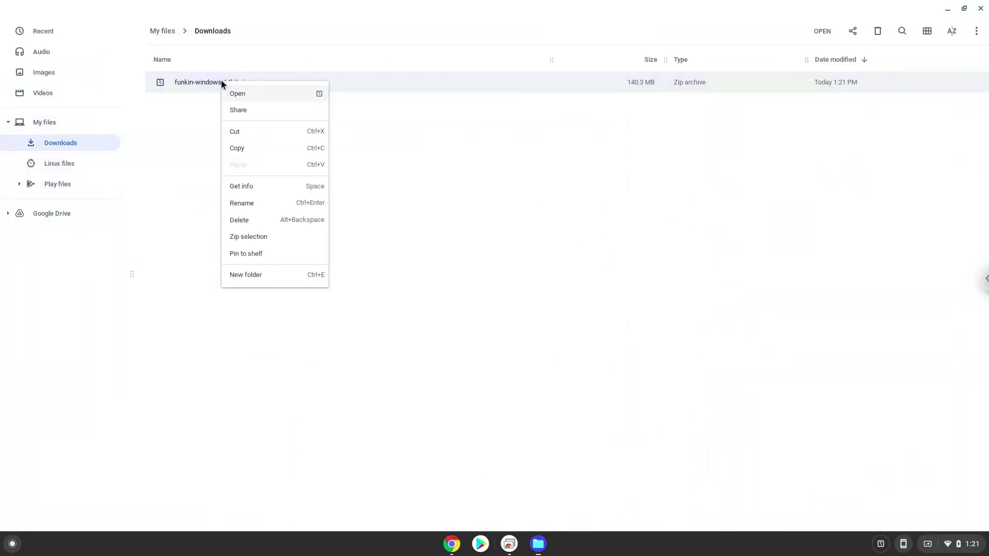
click(227, 132)
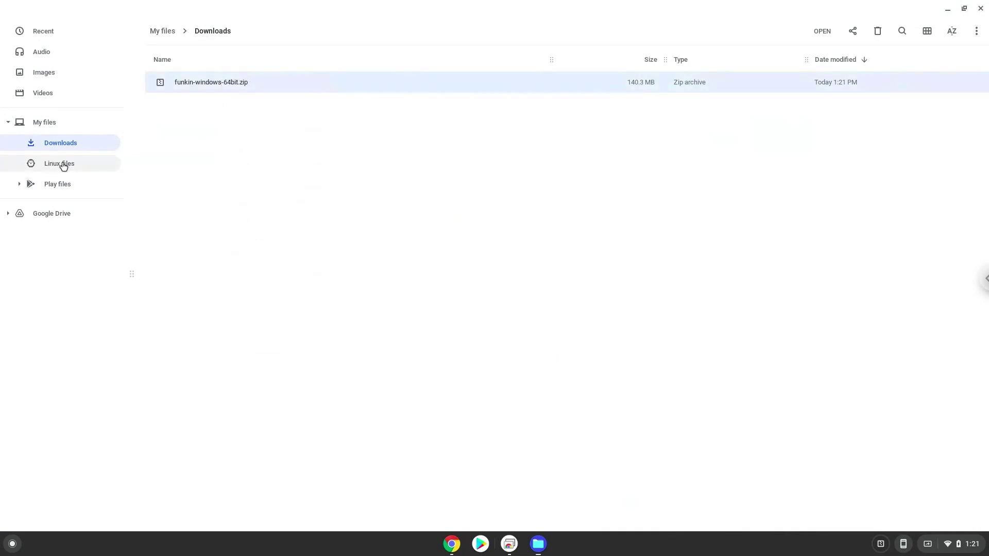
click(63, 165)
right_click(202, 174)
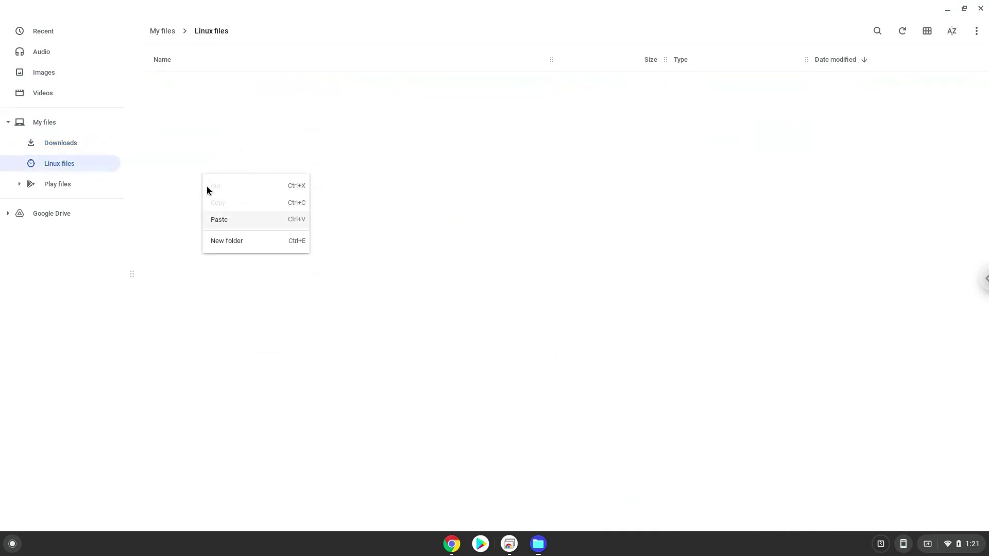
click(219, 222)
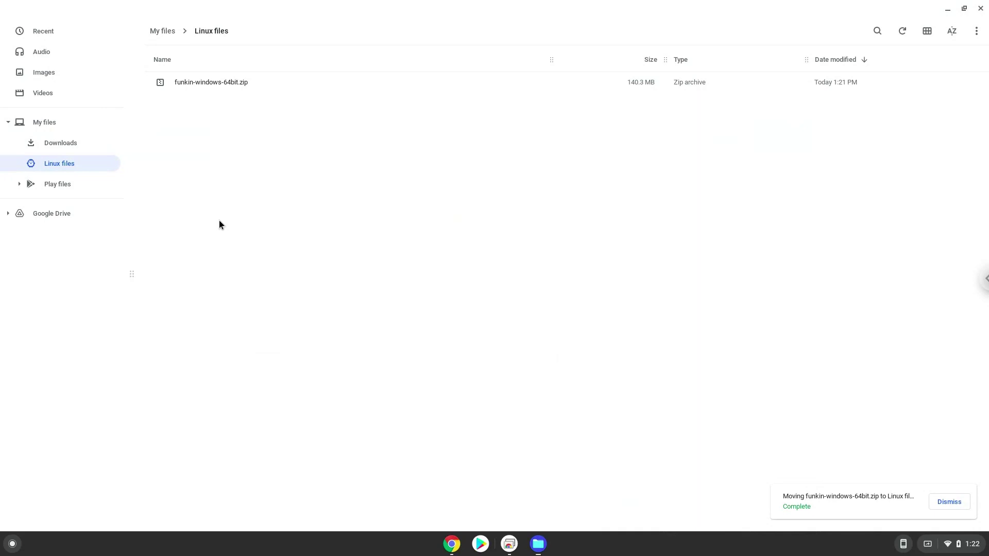
click(981, 10)
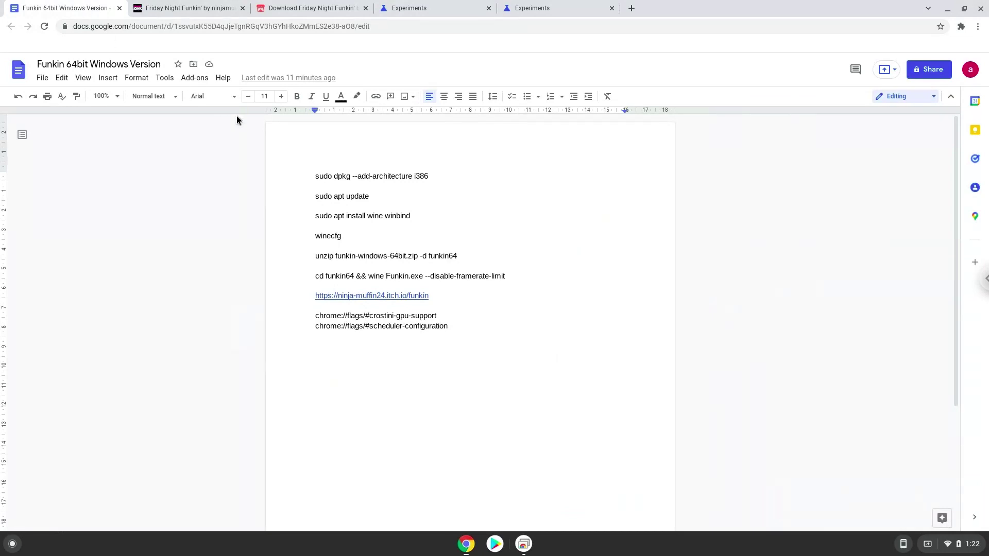
Step: Copy 'sudo dpkg --add-architecture i386' from the notes and search the launcher for 'ter'
triple_click(327, 176)
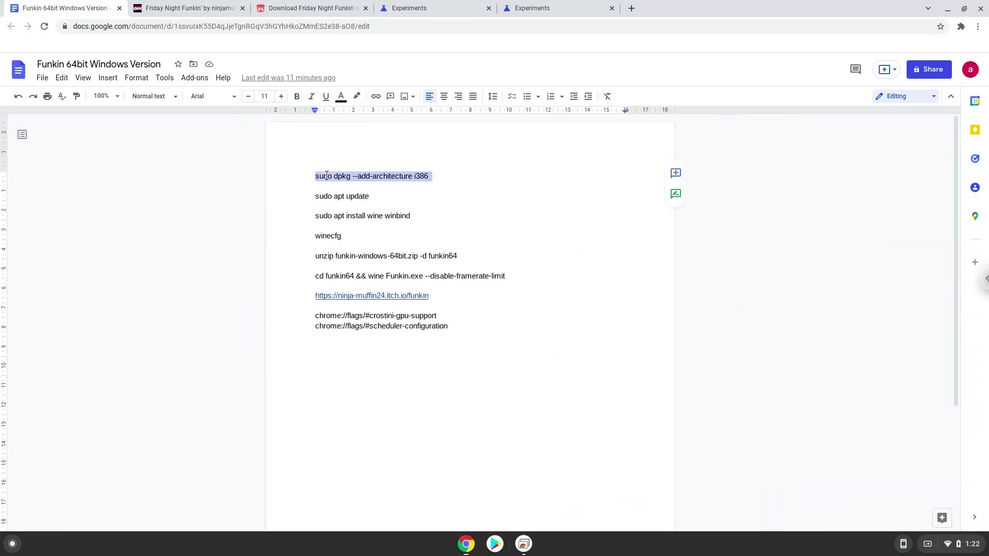
right_click(326, 176)
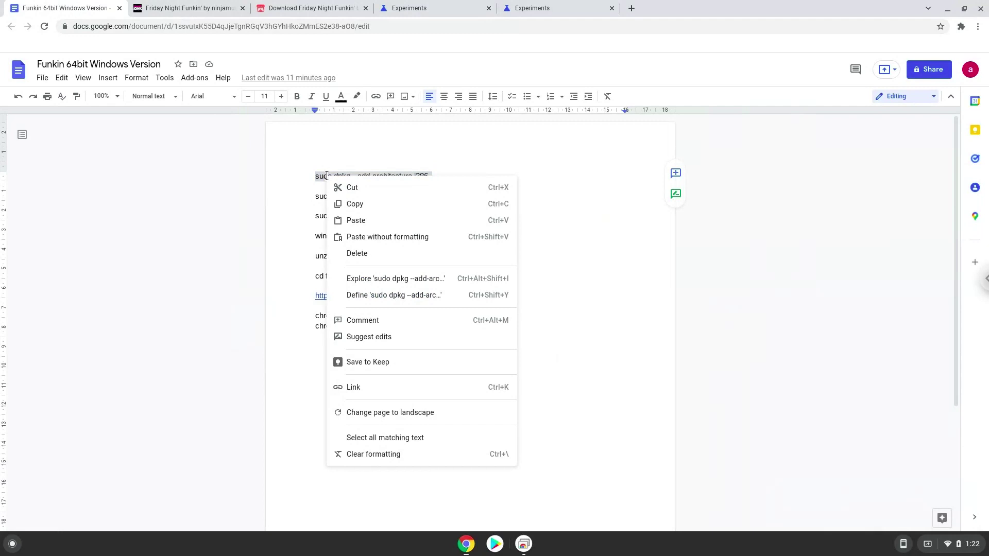
click(346, 203)
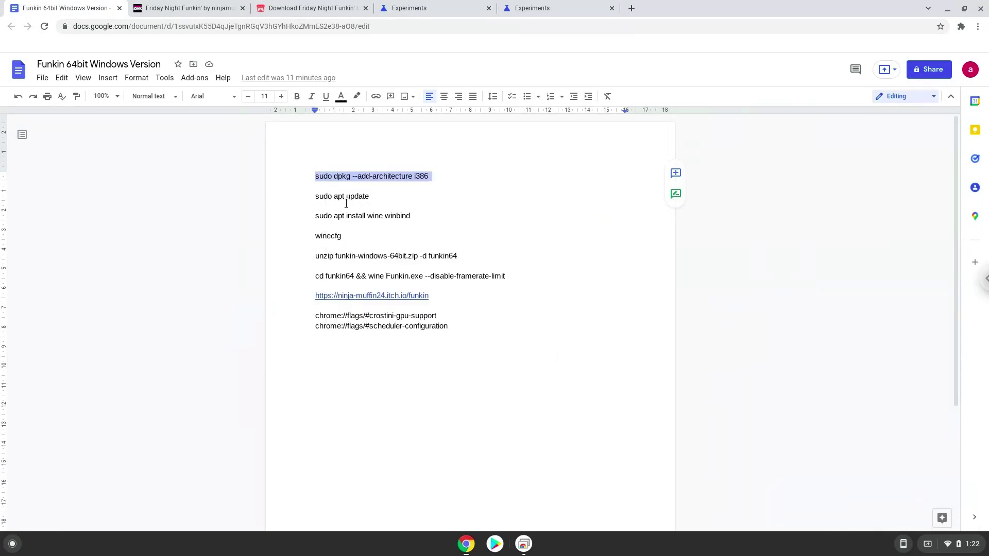
click(13, 544)
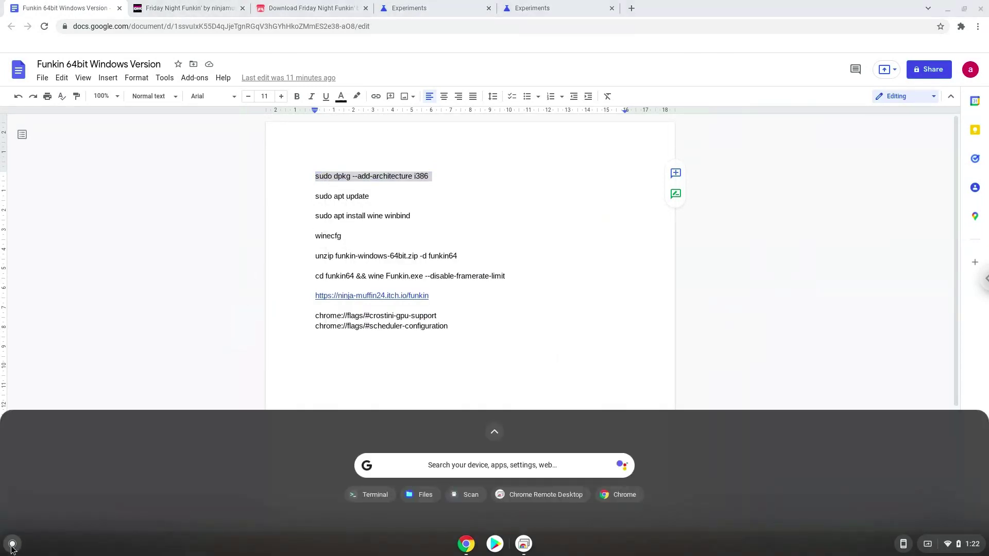
text(ter)
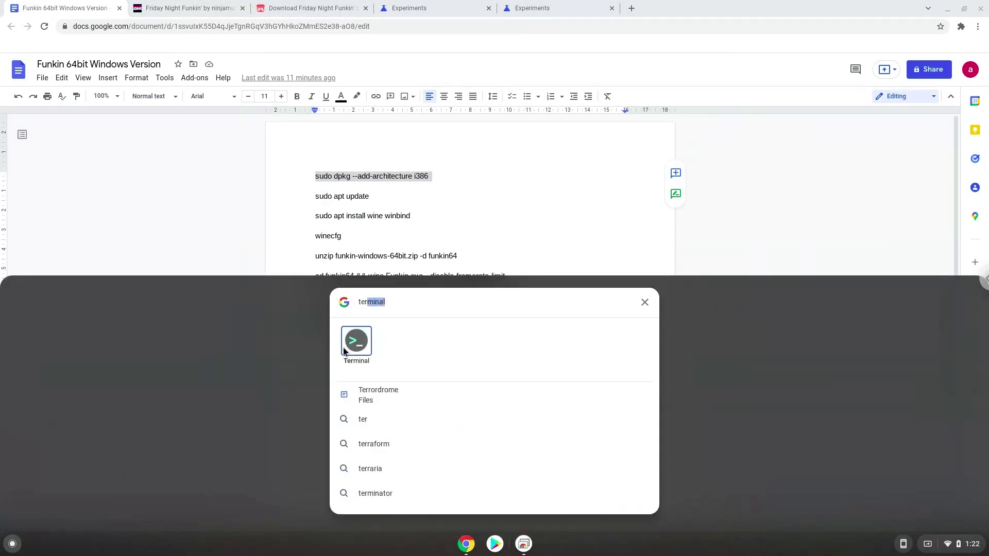
Step: Launch Terminal from the search results and run the copied sudo dpkg --add-architecture i386
click(350, 346)
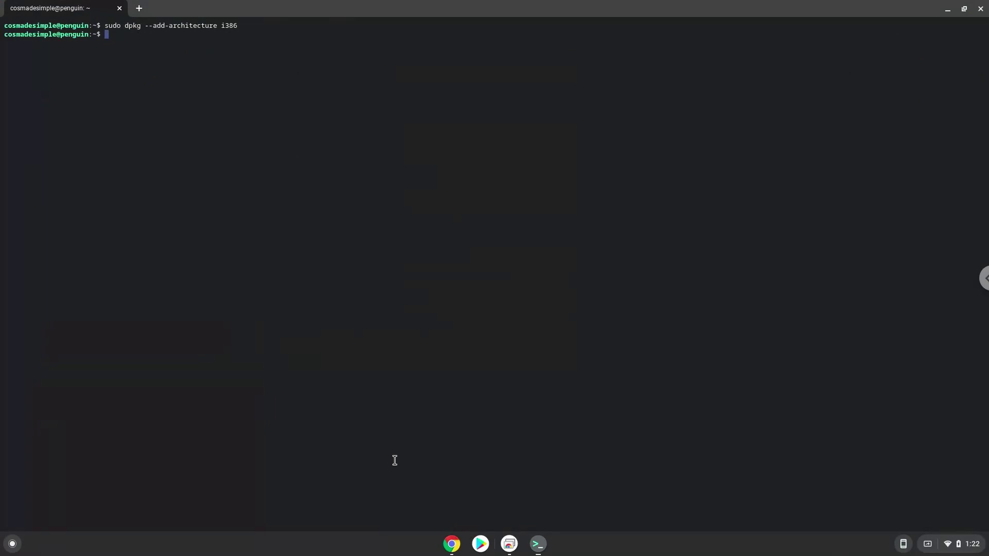
Step: Copy 'sudo apt update' from the notes, run it in Terminal, and return to the notes
click(450, 545)
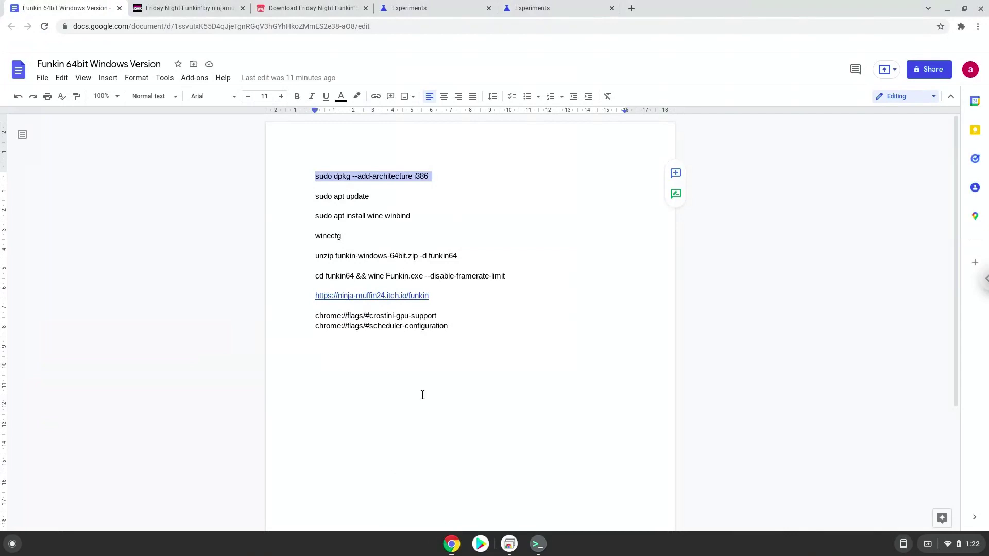
triple_click(361, 195)
right_click(361, 196)
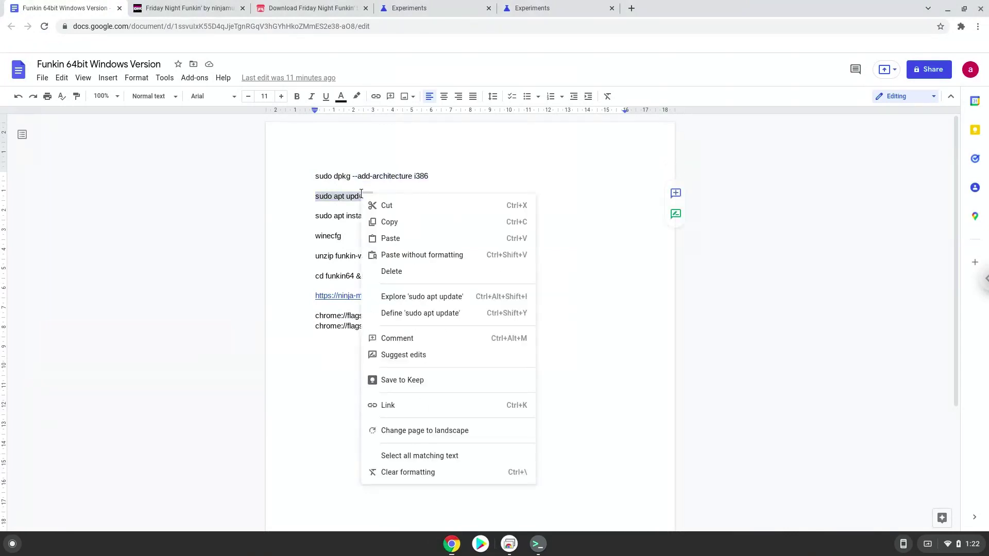
click(383, 222)
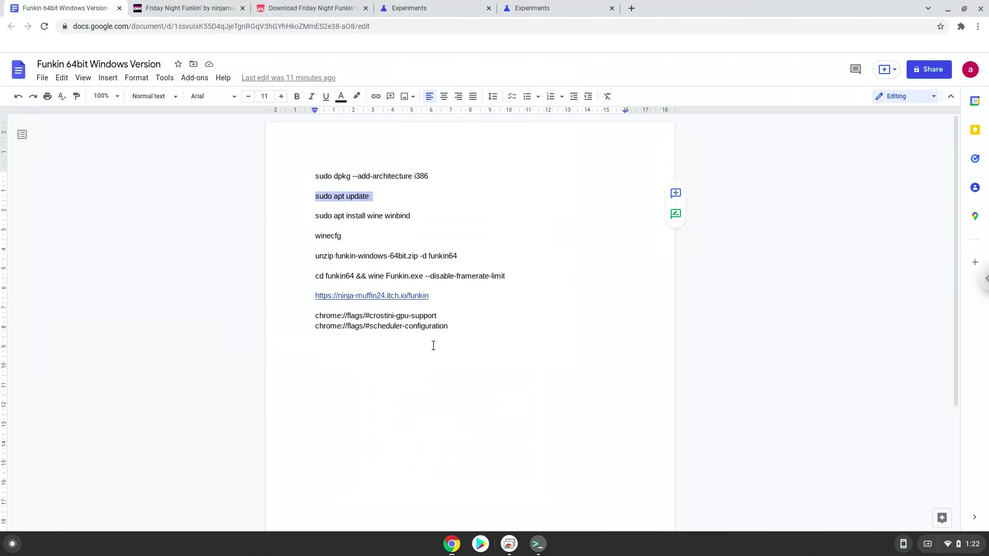
click(538, 544)
right_click(374, 206)
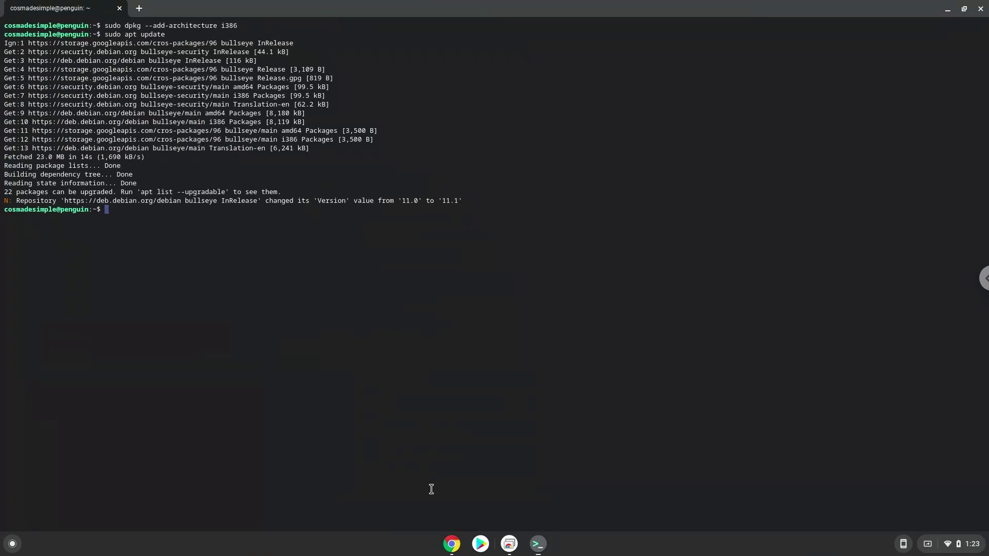
click(444, 547)
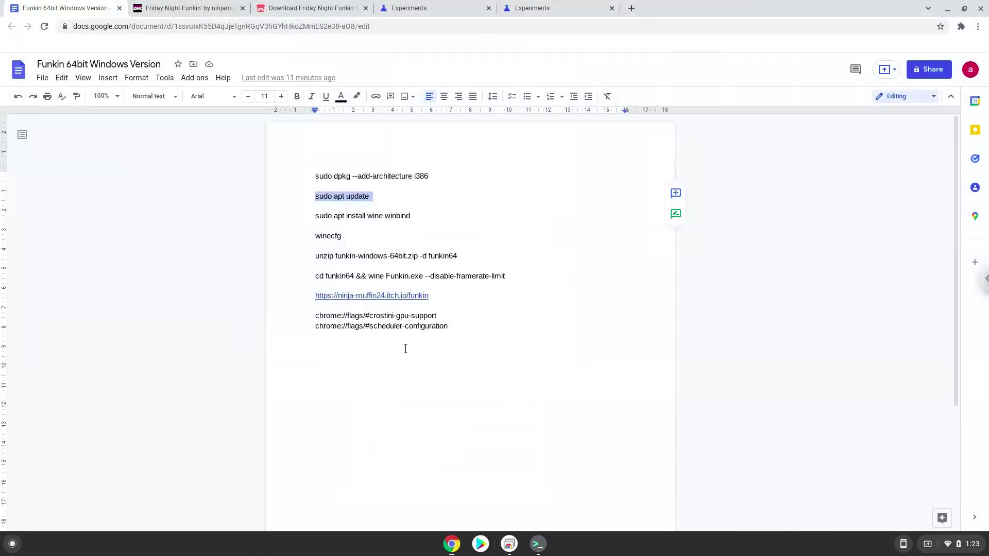
Step: Paste 'sudo apt install wine winbind' into Terminal, run it, and confirm the package installation
triple_click(380, 218)
right_click(380, 216)
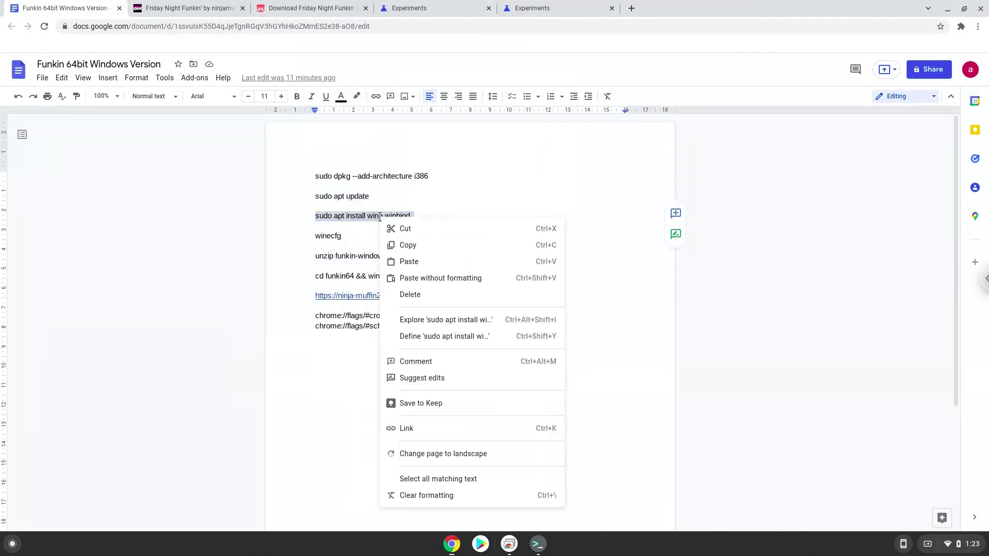
click(405, 246)
click(538, 544)
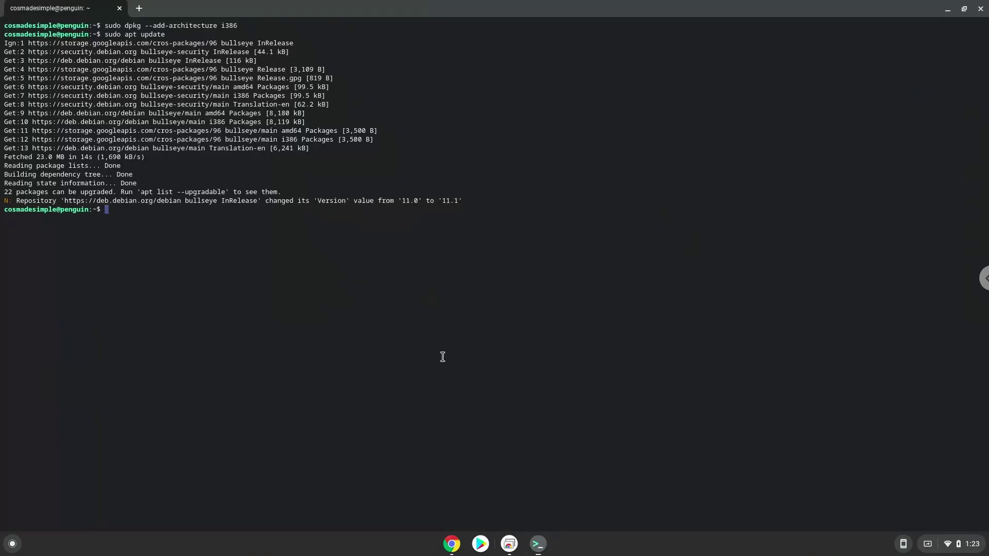
key(ctrl+shift+v)
key(Return)
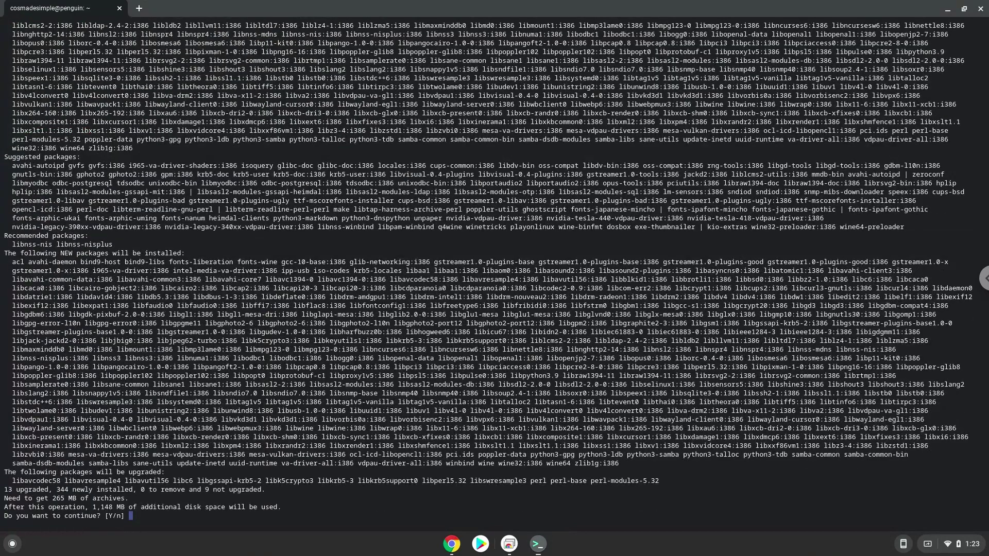
key(Return)
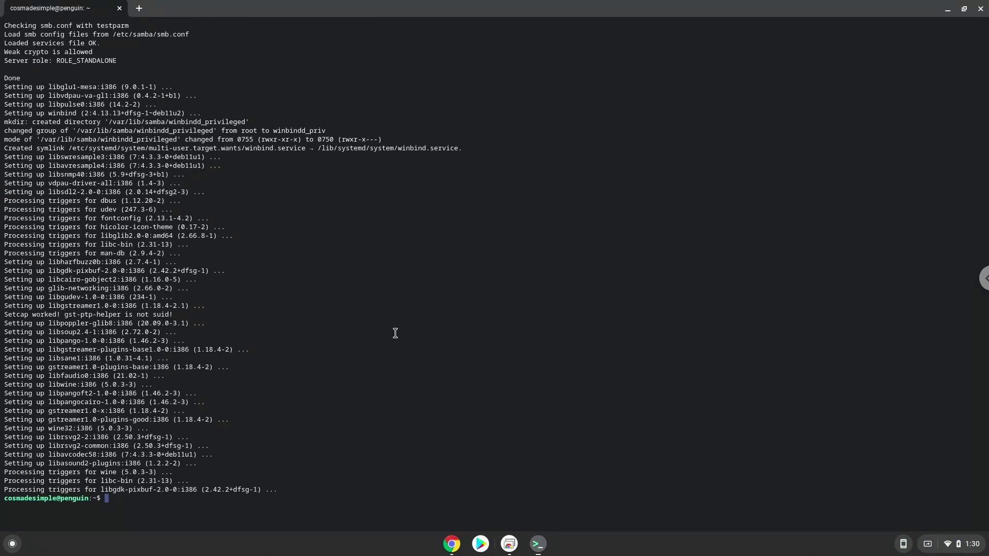
Step: Copy winecfg from the notes, run it in Terminal, and close the Wine configuration window
click(452, 545)
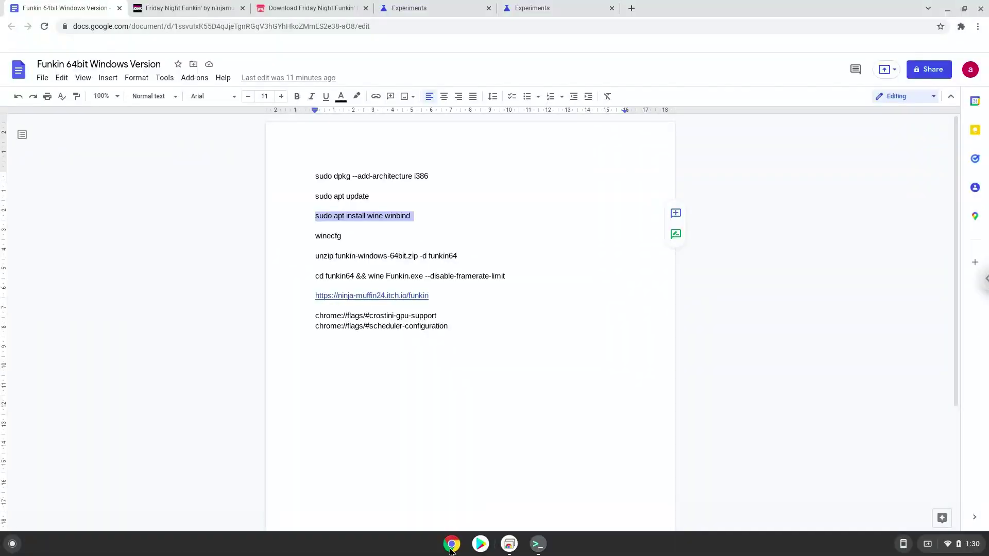
double_click(336, 236)
right_click(336, 235)
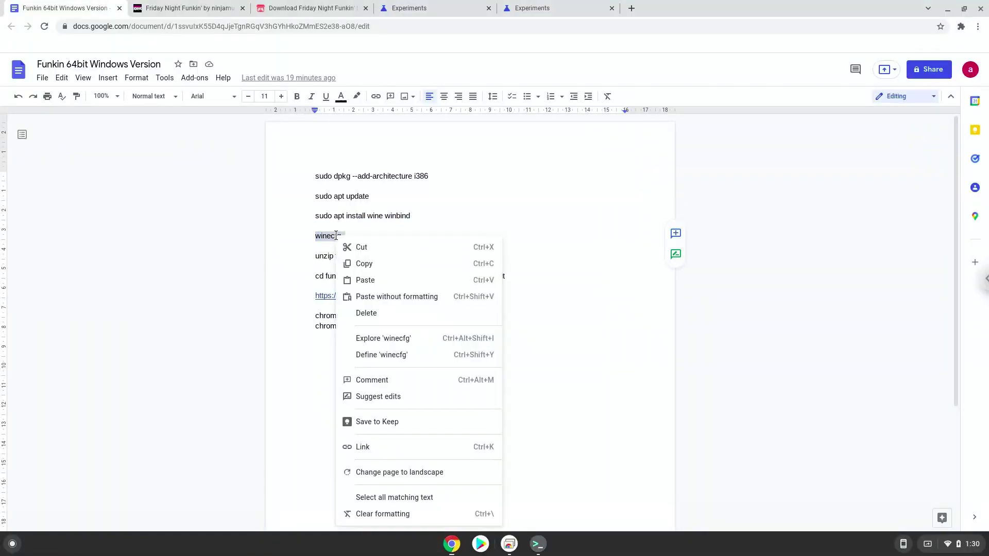
click(361, 262)
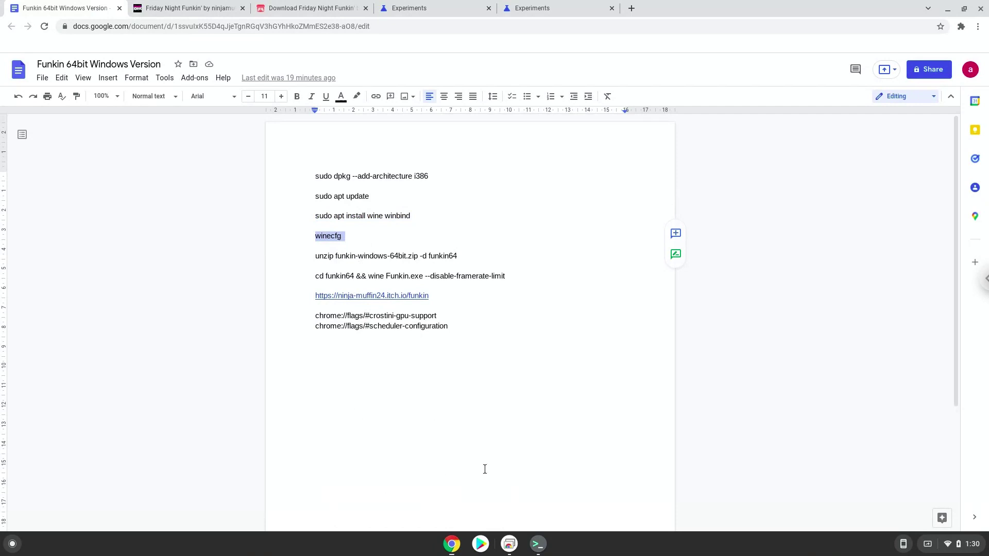
click(538, 544)
key(ctrl+shift+v)
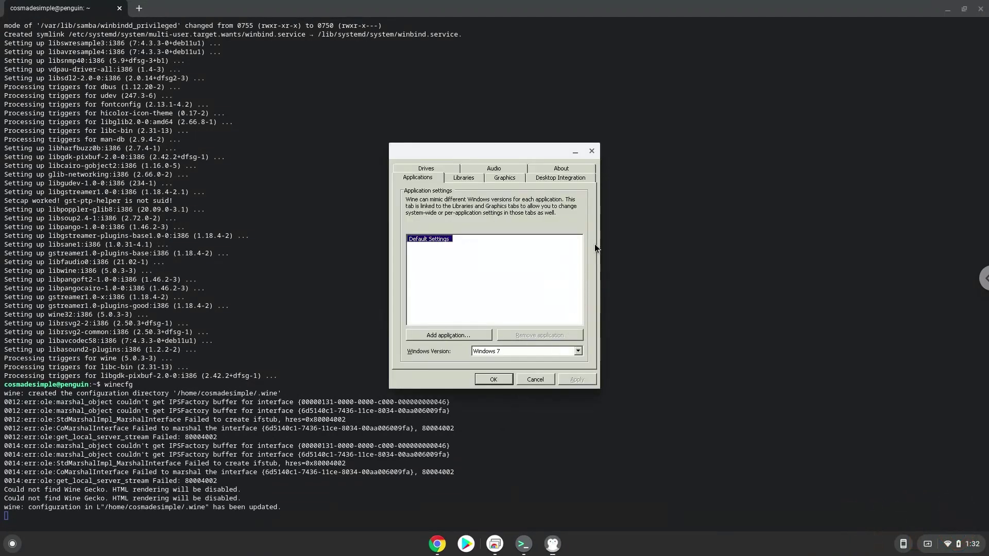
click(591, 153)
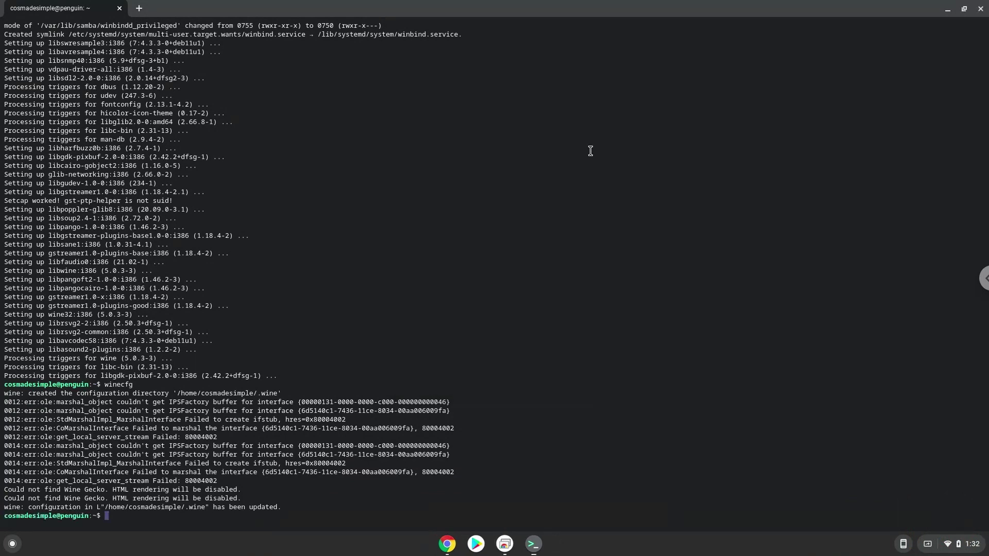
click(451, 542)
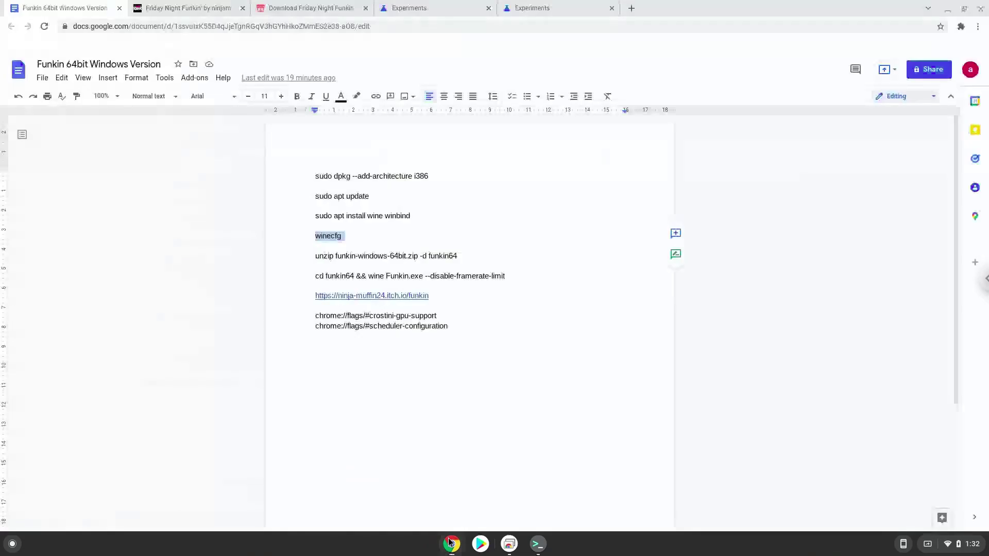
Step: Copy the funkin-windows-64bit.zip unzip command line from the Google Docs notes
triple_click(422, 255)
right_click(423, 256)
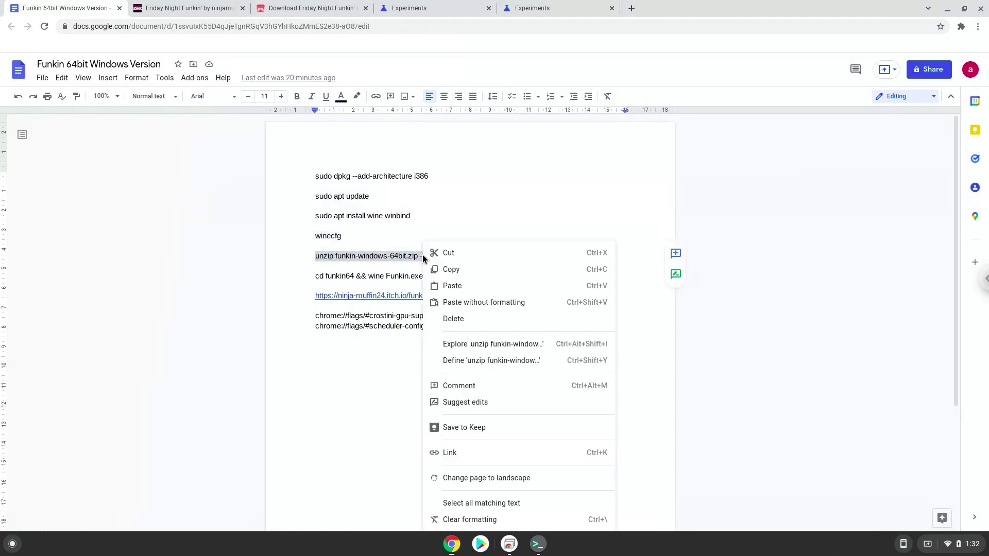
click(457, 269)
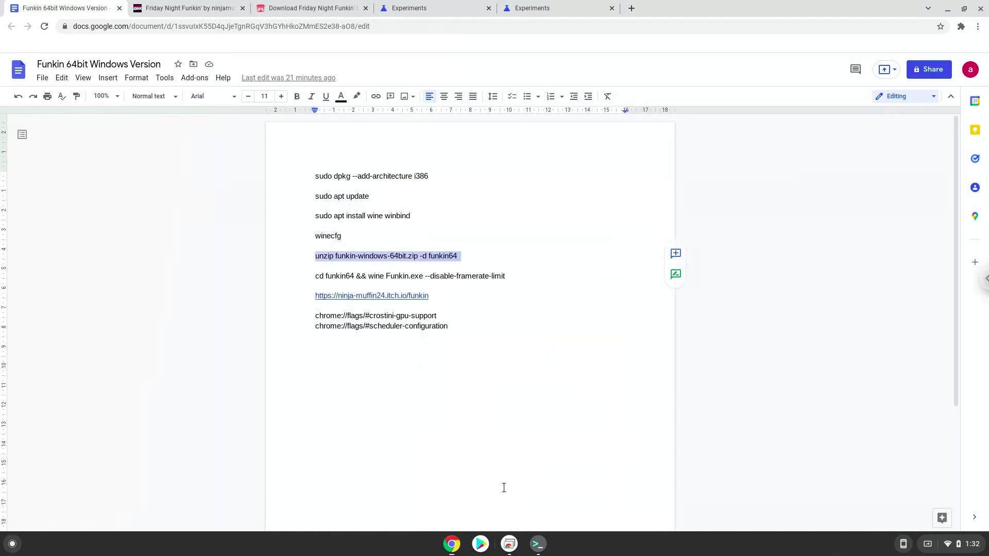
Step: Run the unzip command in Terminal to extract into funkin64, then close and leave Terminal
click(538, 544)
key(ctrl+shift+v)
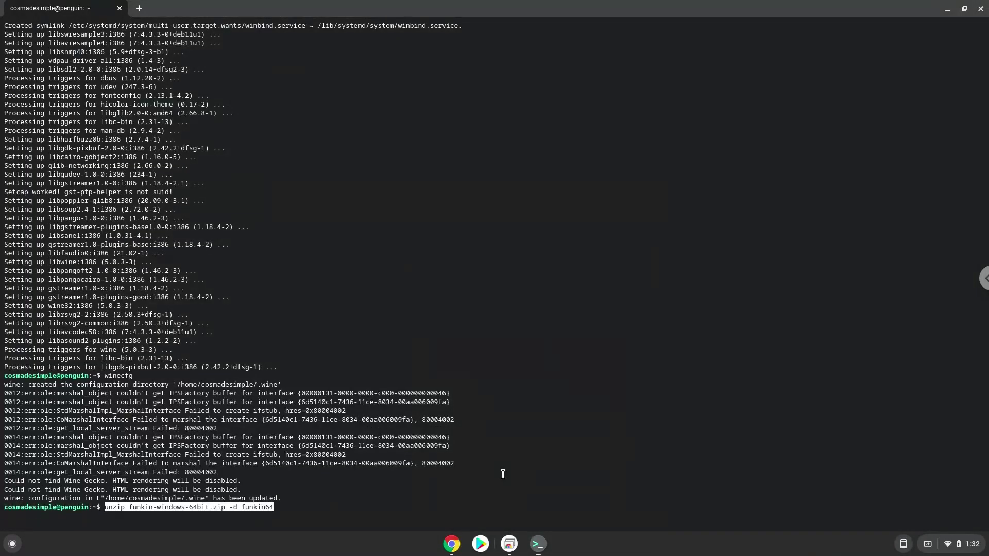
key(Return)
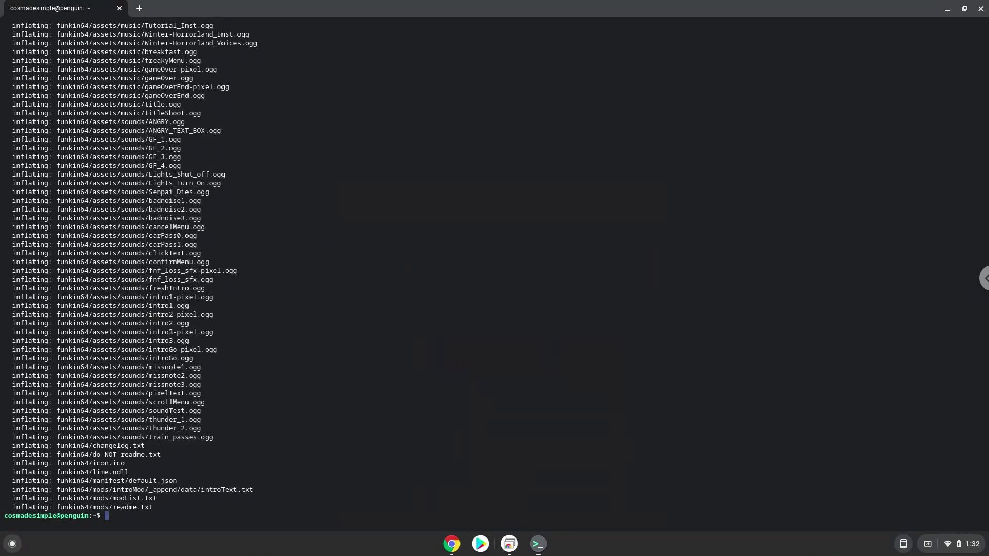
click(982, 16)
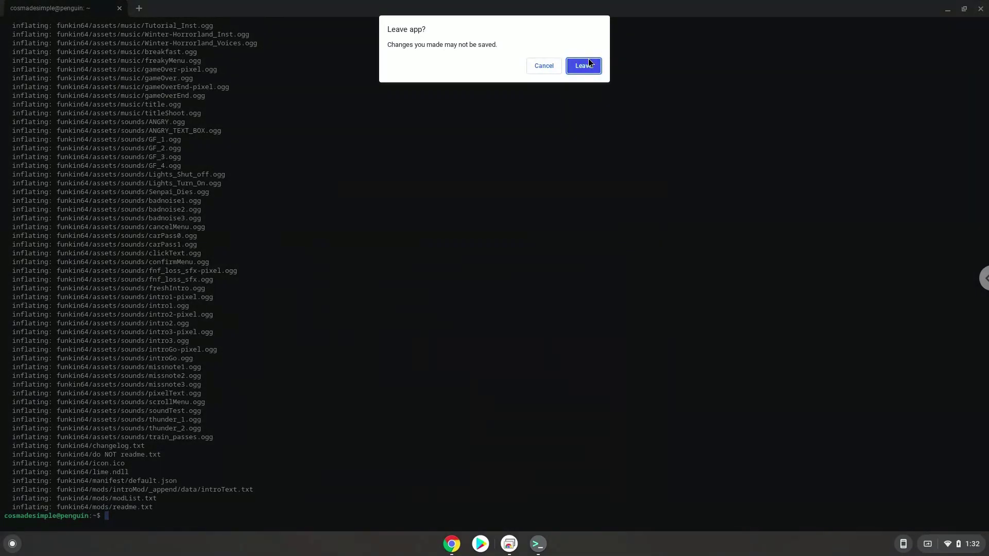
click(584, 66)
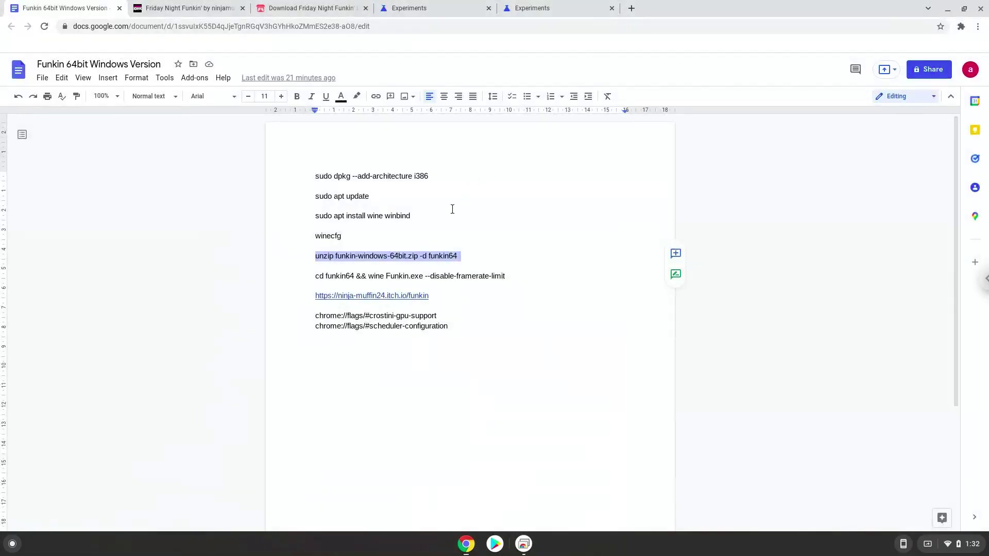
Step: Copy the 'cd funkin64 && wine Funkin.exe --disable-framerate-limit' line from the notes
triple_click(433, 275)
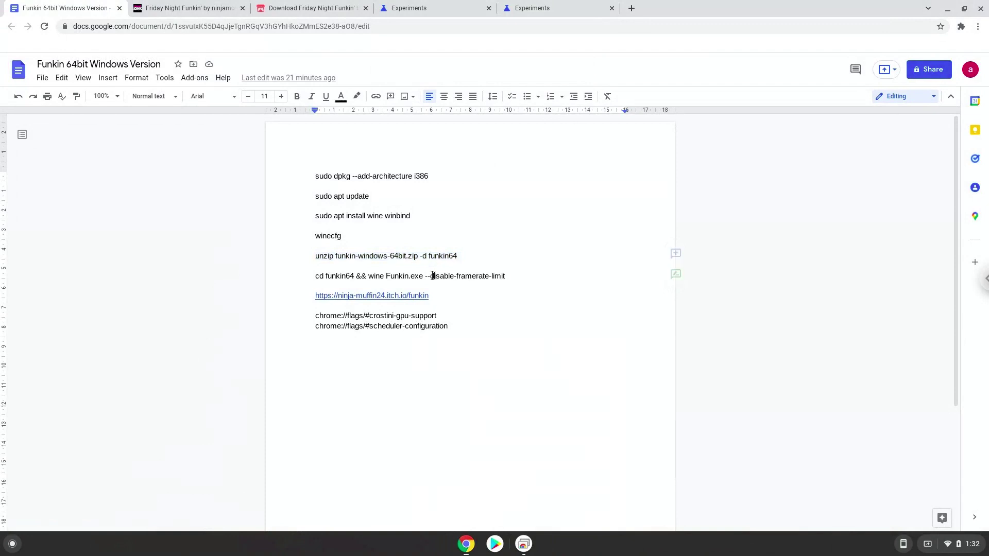
right_click(432, 277)
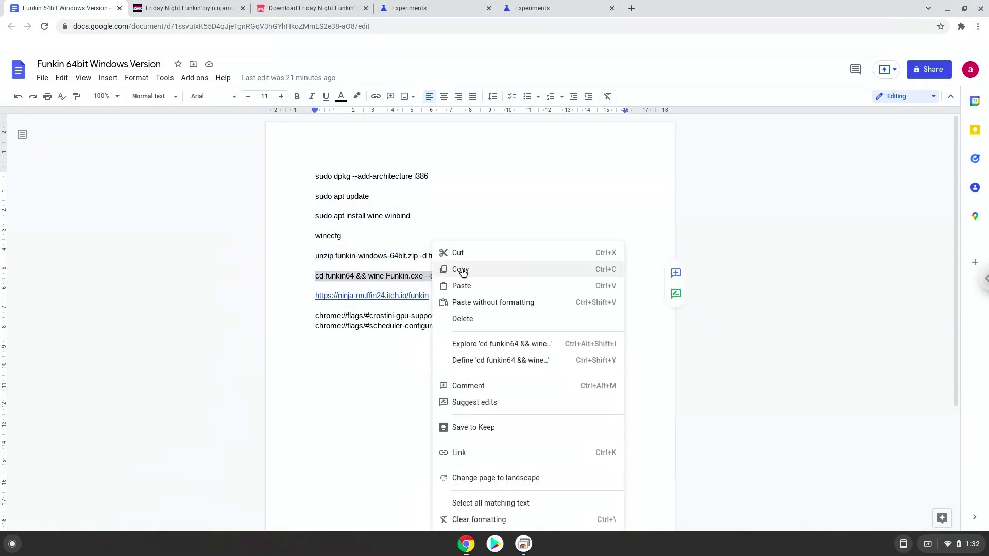
click(459, 268)
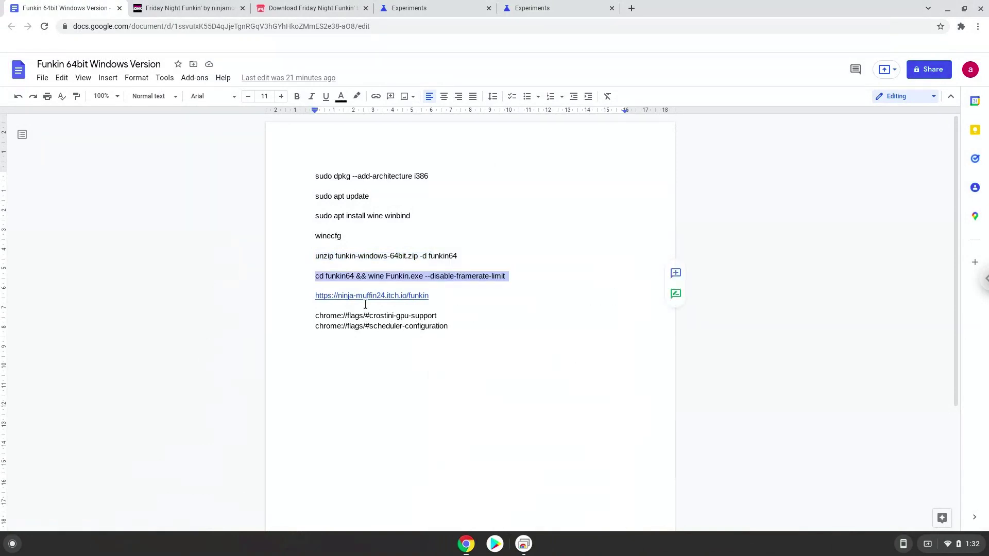
Step: Open the Linux apps folder on the second page of the Launcher's app list
click(16, 545)
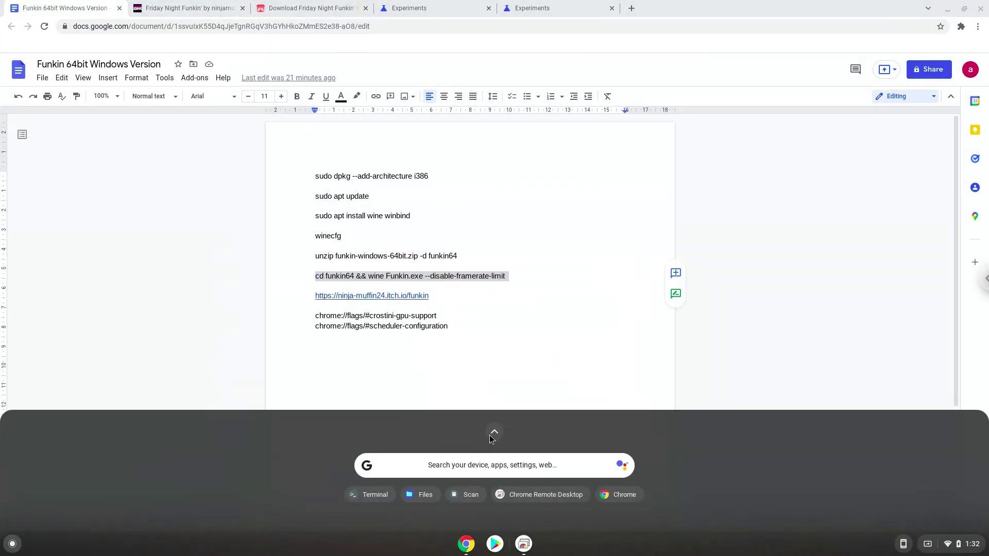
click(490, 436)
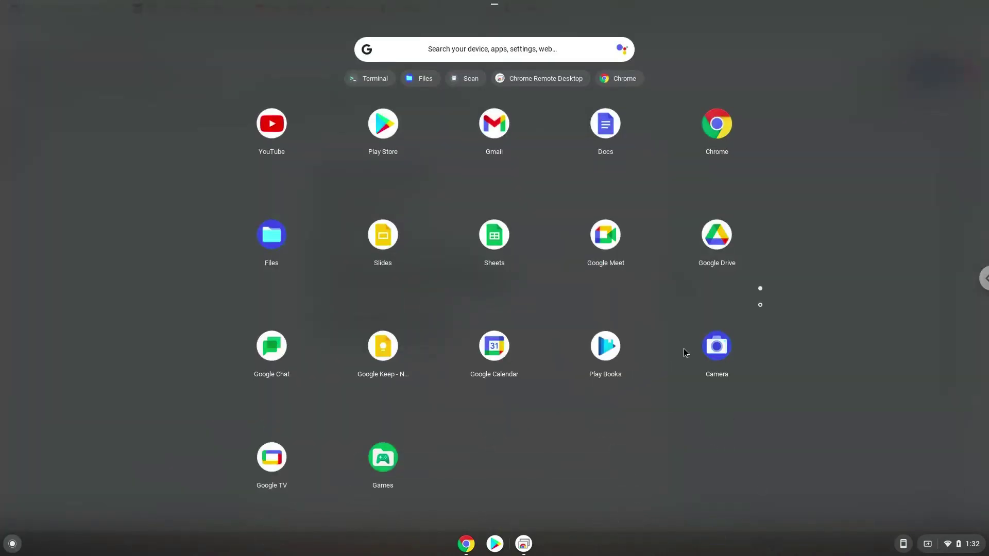
click(760, 305)
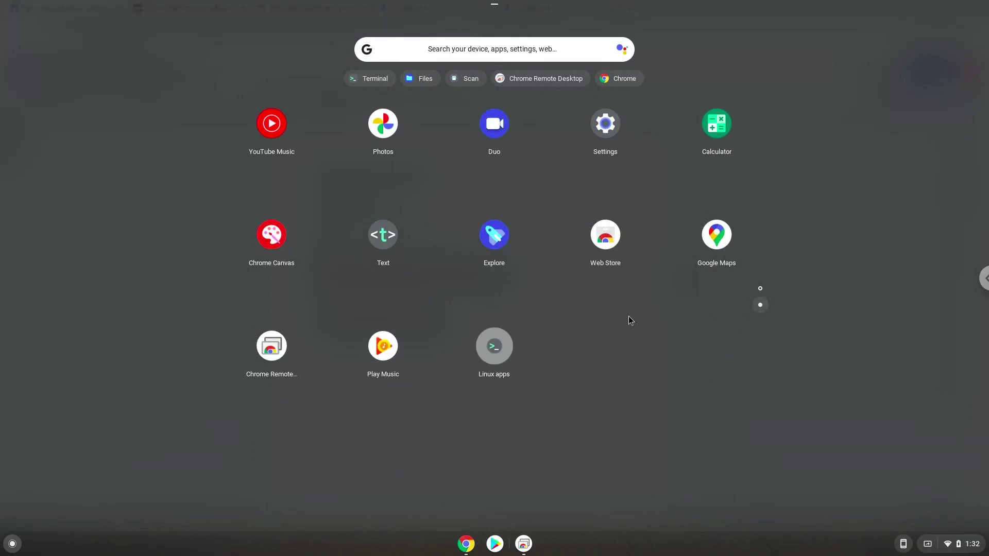
click(499, 348)
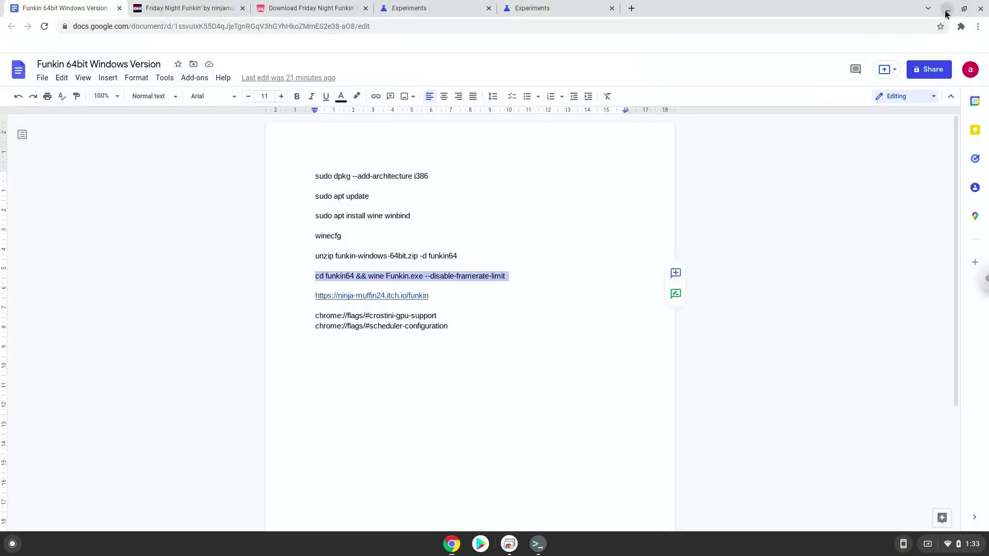
Step: Minimize the Google Docs Chrome window with Alt+Minus to reveal the bare desktop
key(alt+minus)
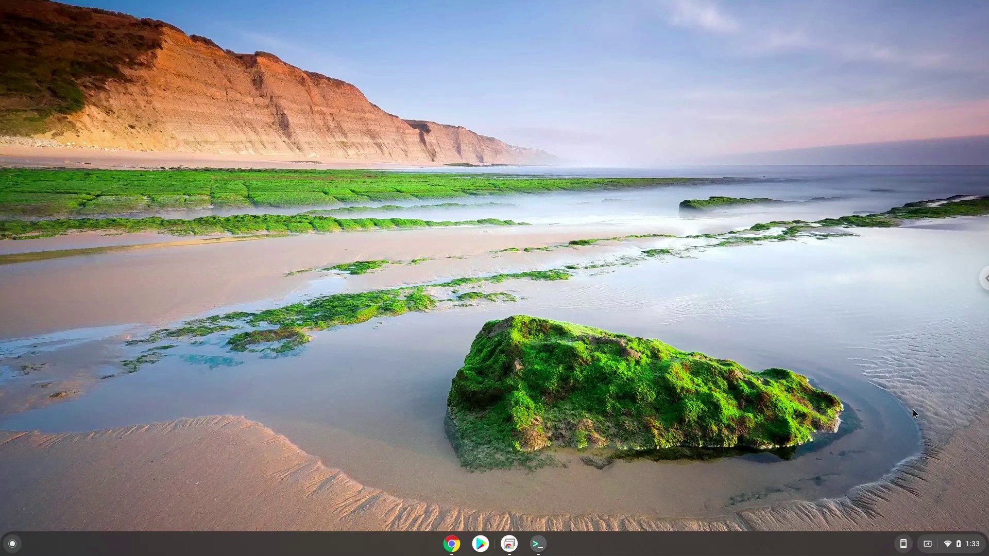